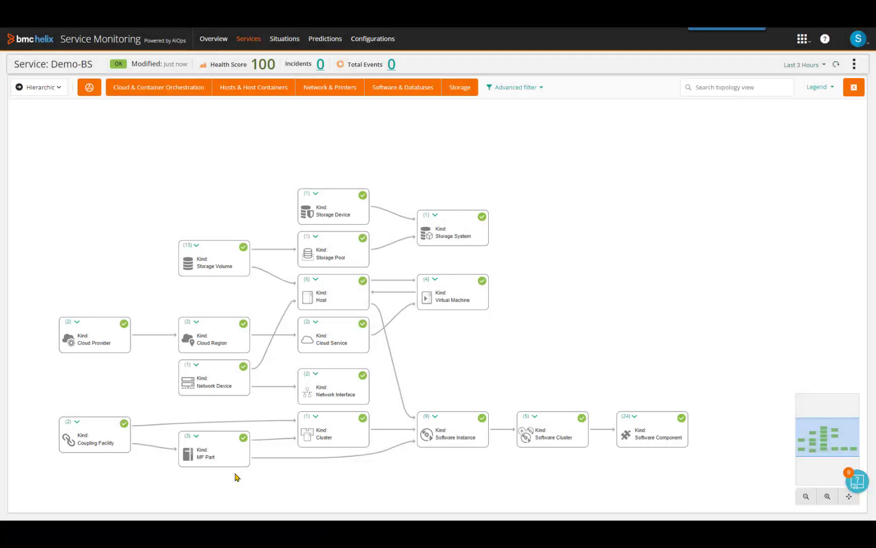
Inspect the root Software Cluster node's Define CI Rule filters in the blueprint, then save and close it.
mouse_move(235, 469)
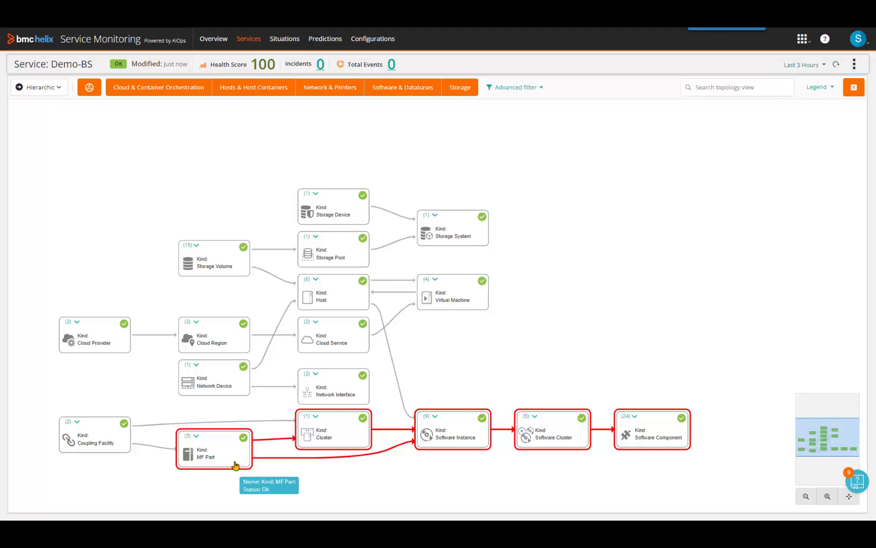
mouse_move(238, 399)
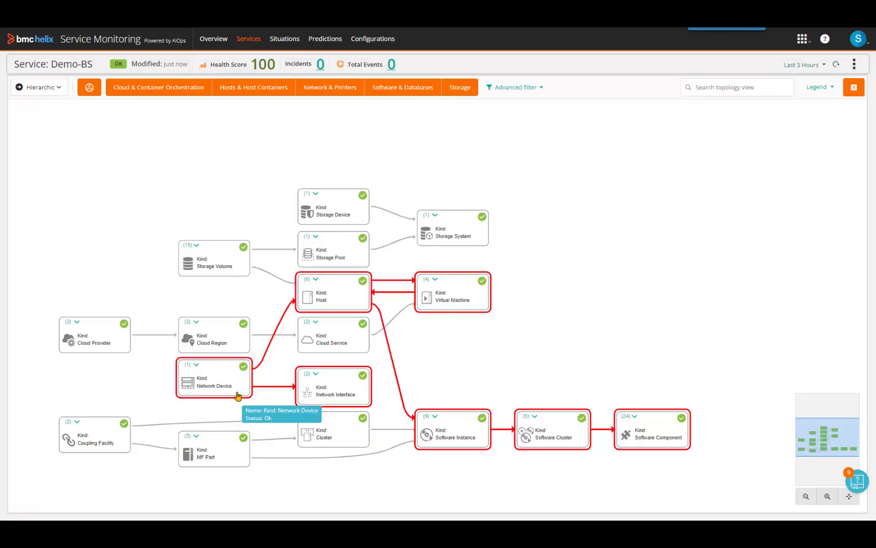
mouse_move(239, 352)
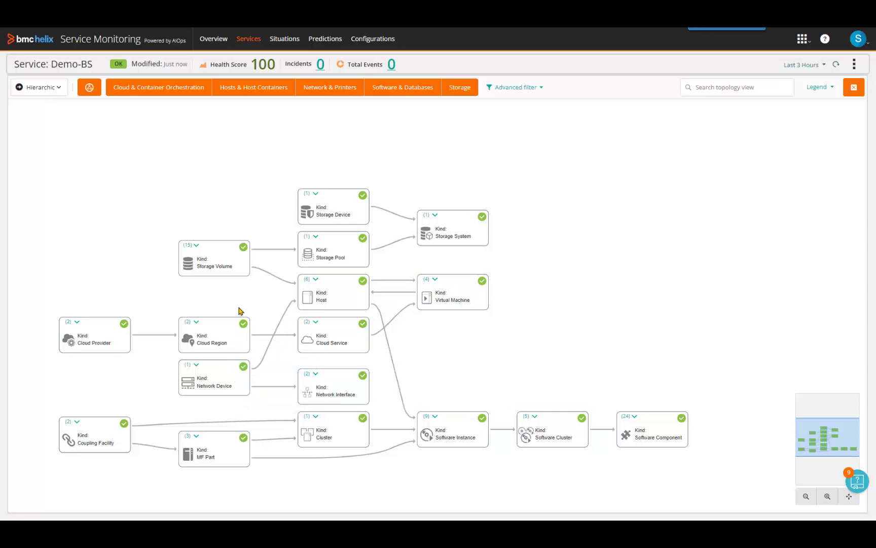
mouse_move(238, 276)
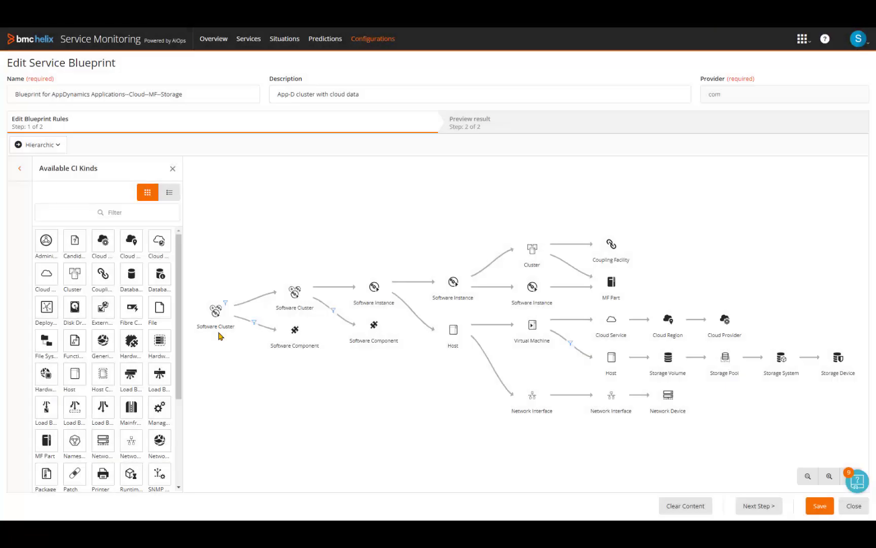
click(221, 330)
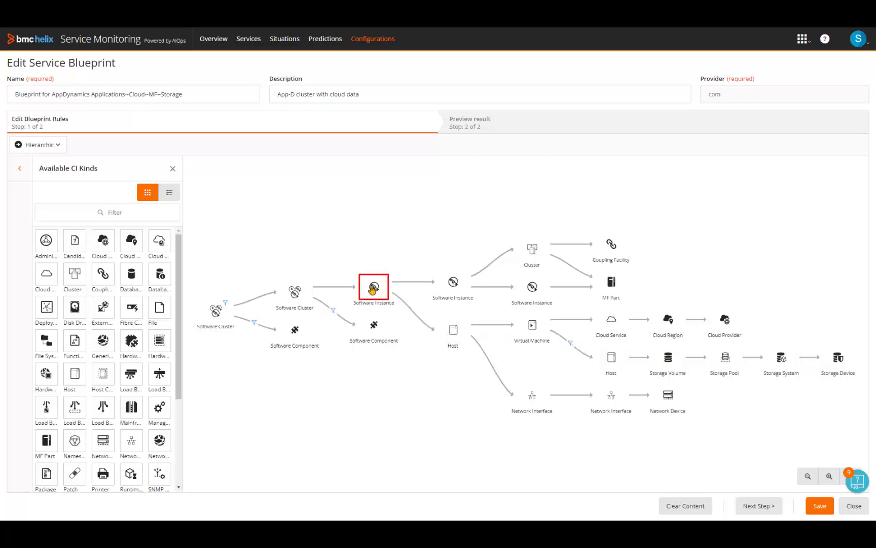
click(225, 311)
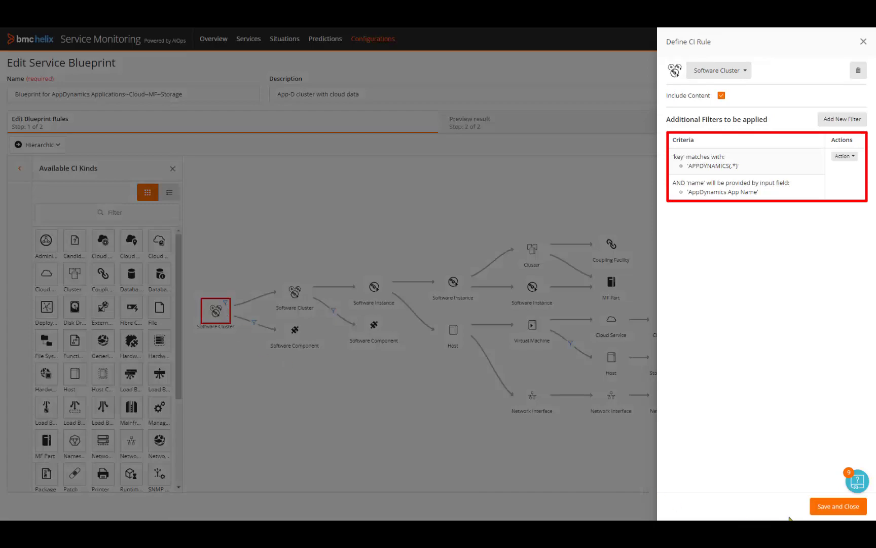
click(808, 508)
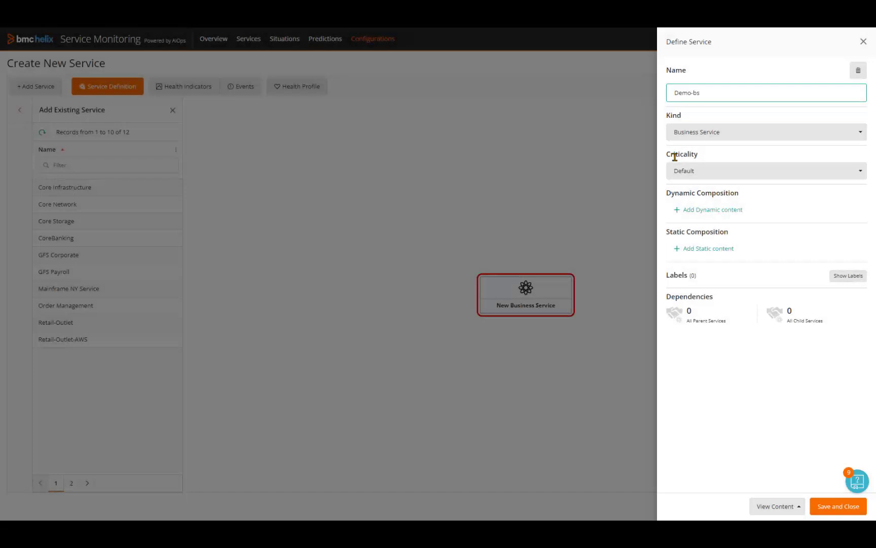
Add the AppDynamics--Cloud--MF--Storage blueprint as dynamic content with Pricing, Retail-Outlet and ShoppingCart, then preview the topology.
click(690, 211)
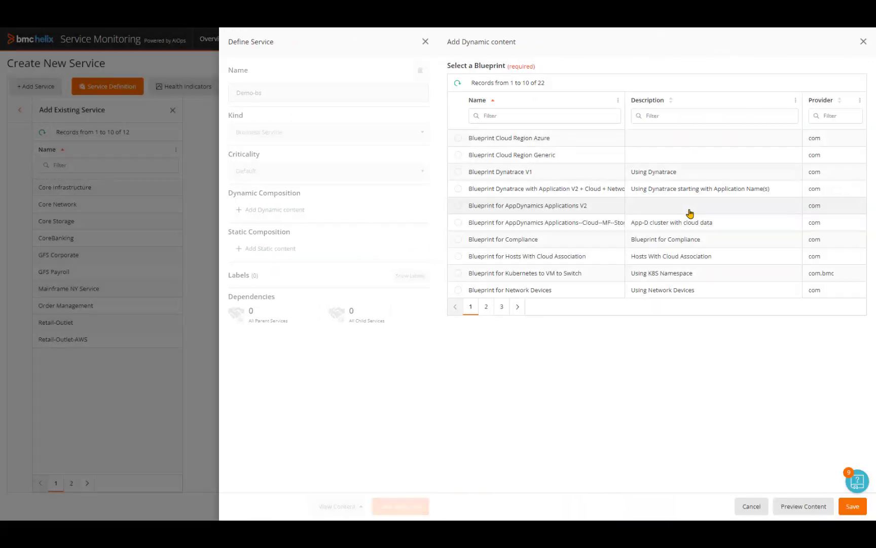
click(458, 223)
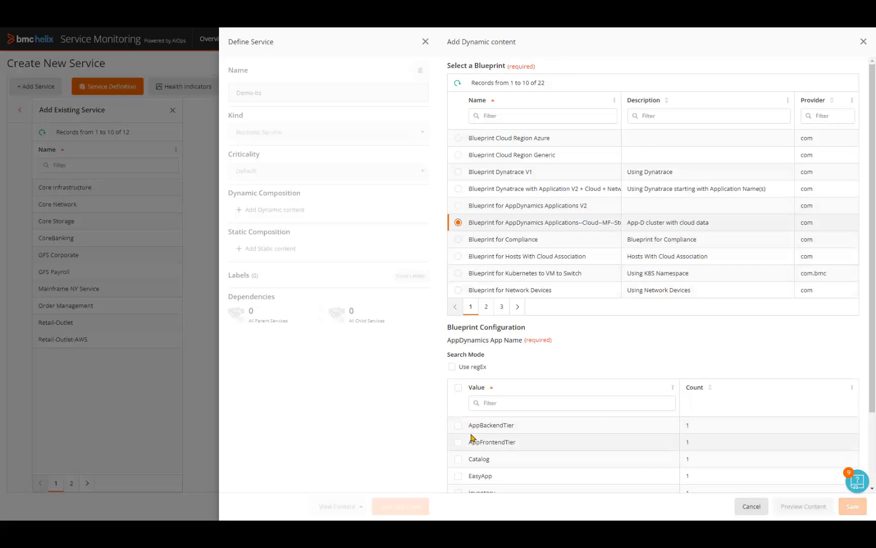
scroll(470, 439, down, 1)
scroll(471, 435, down, 1)
click(458, 419)
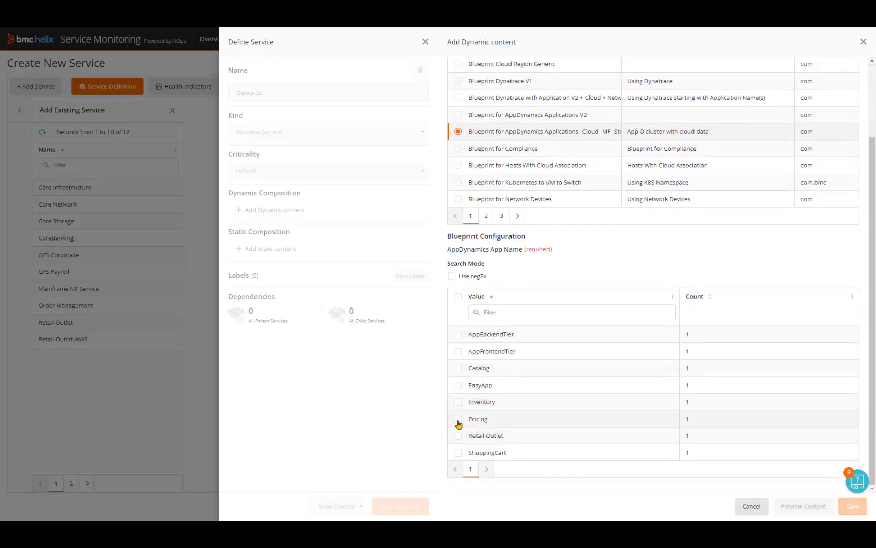
click(458, 436)
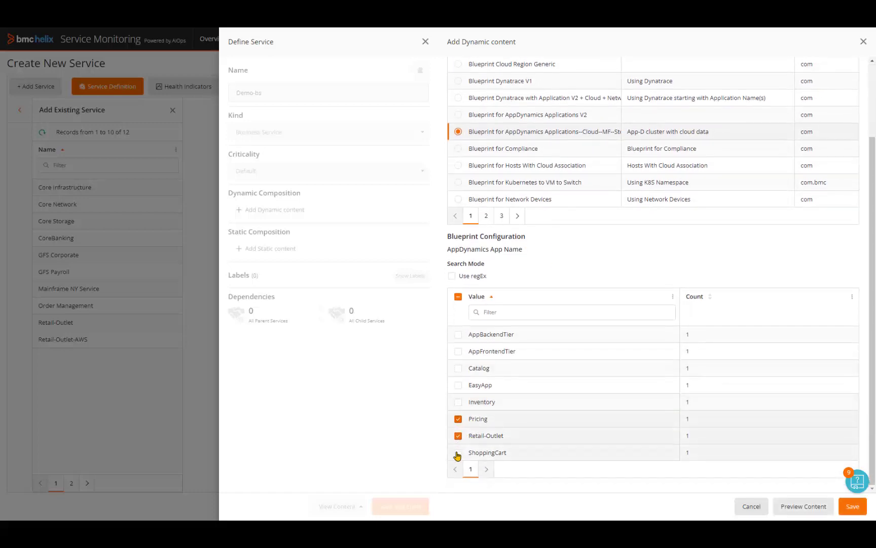
click(458, 452)
click(790, 508)
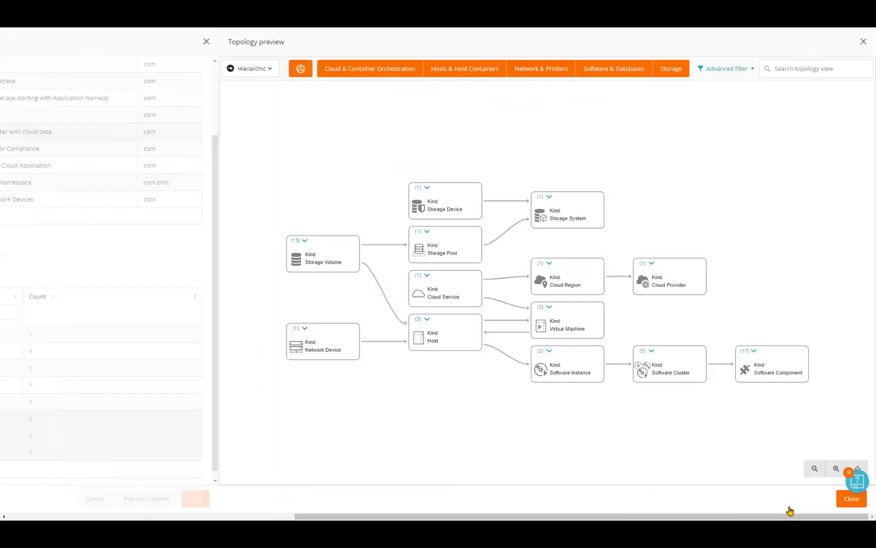
Expand and collapse the Host (3) group, then expand Software Cluster (5) to show Catalog, Pricing, ShoppingCart and others.
click(430, 322)
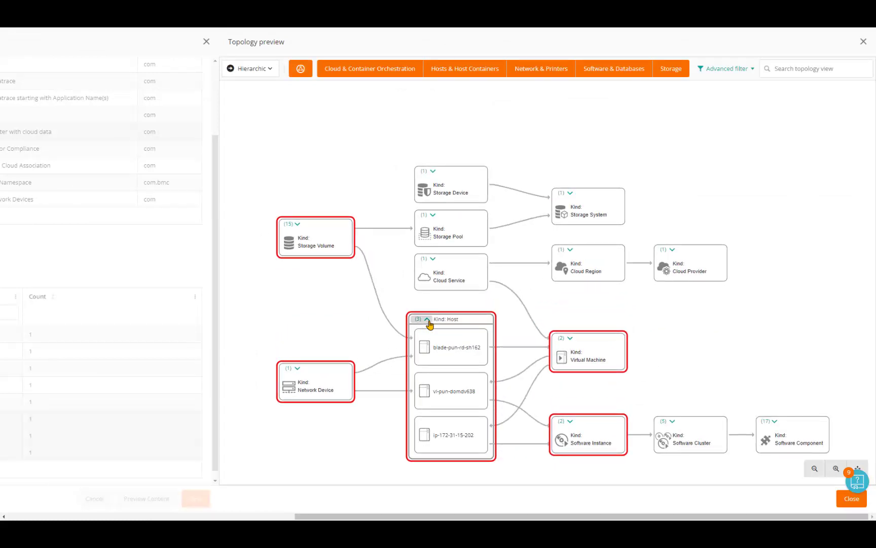
click(428, 321)
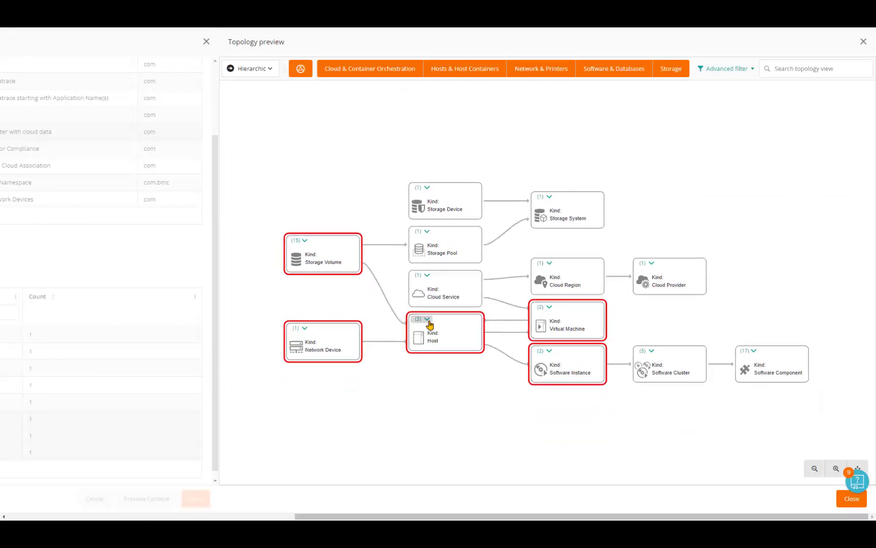
click(652, 351)
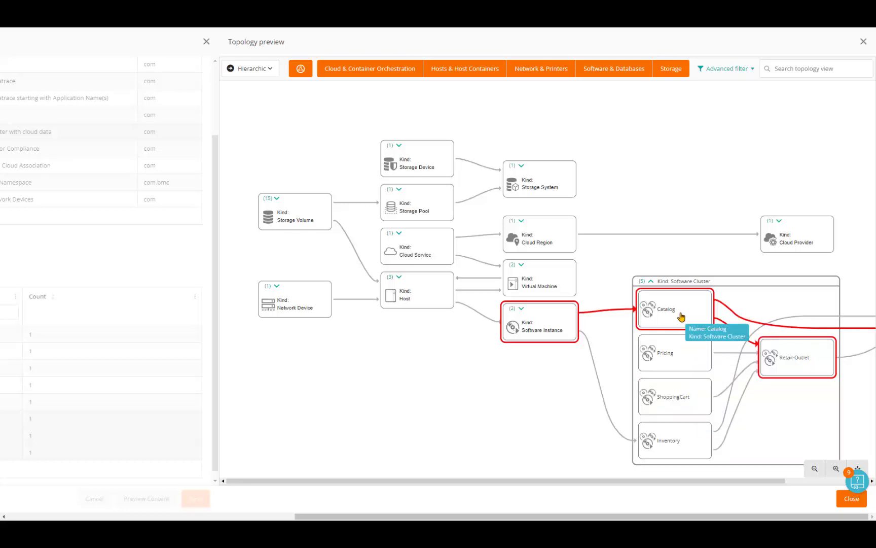
Close the topology preview, save the dynamic content and the Demo-bs service definition, and exit.
click(852, 499)
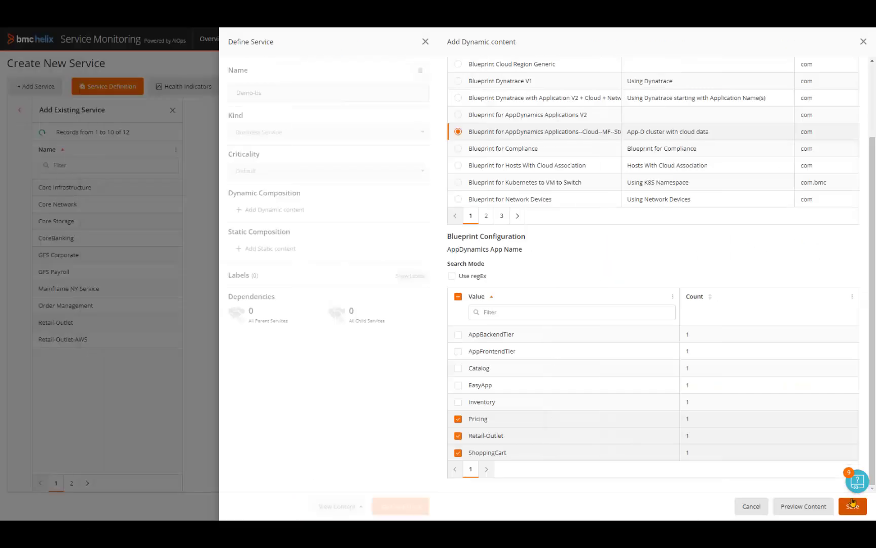
click(853, 506)
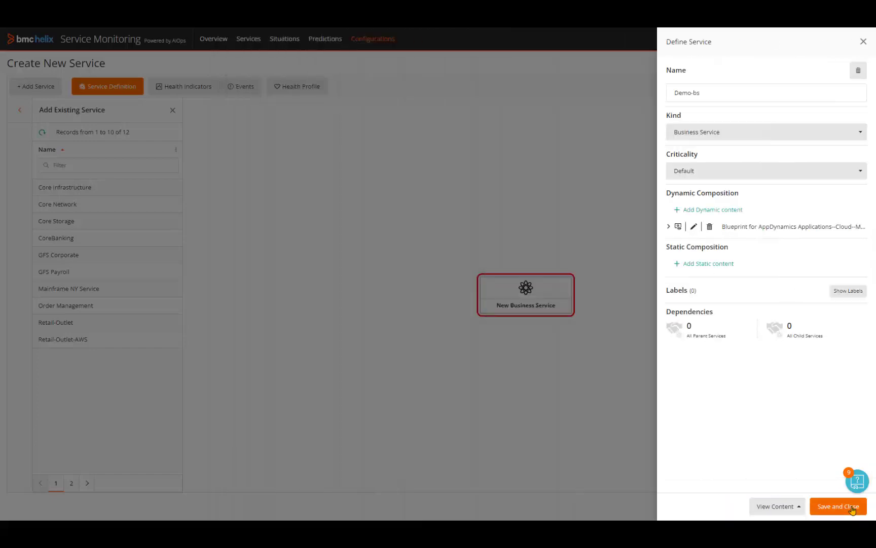
click(852, 507)
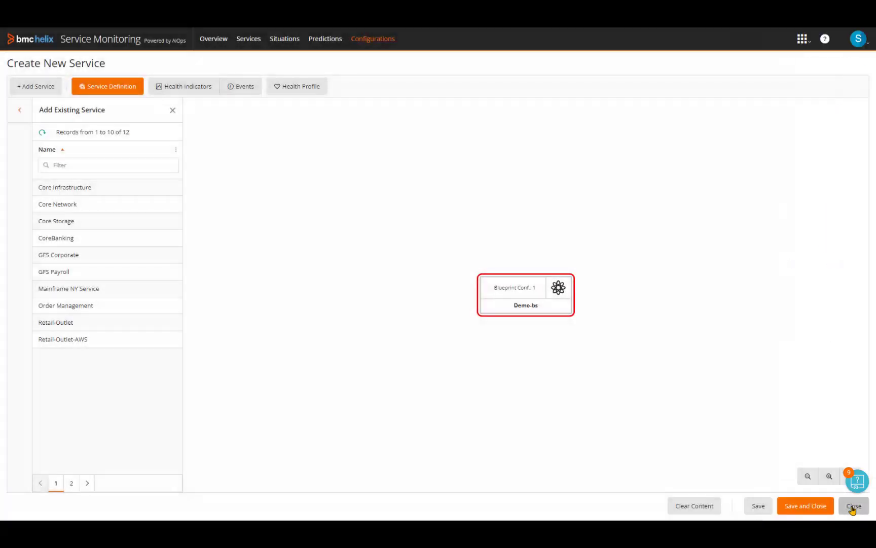
click(853, 507)
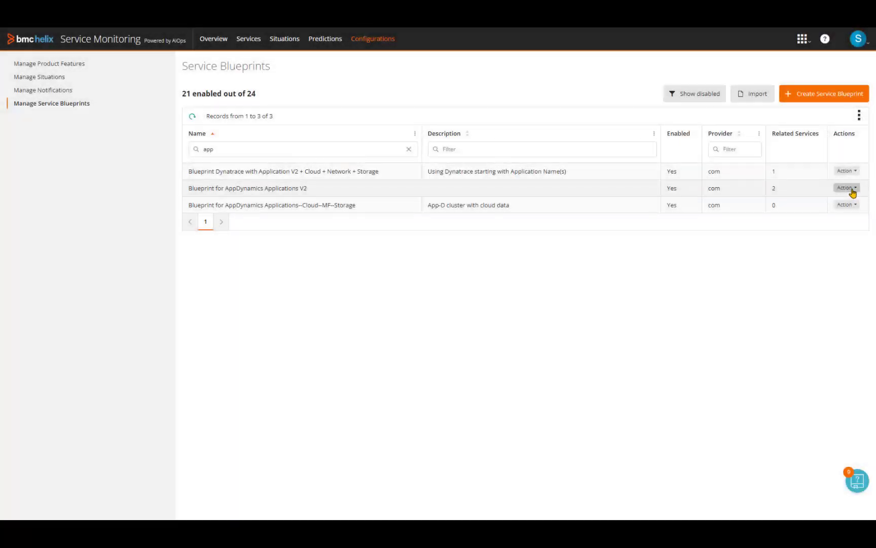
Copy the AppDynamics Applications V2 blueprint and name the copy 'AppDynamics Applications V2 -demonstration'.
click(852, 191)
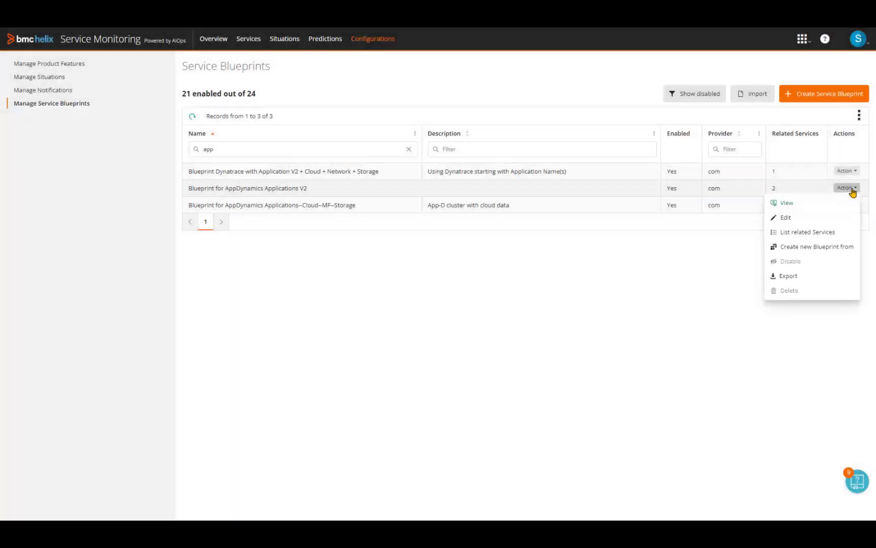
click(822, 247)
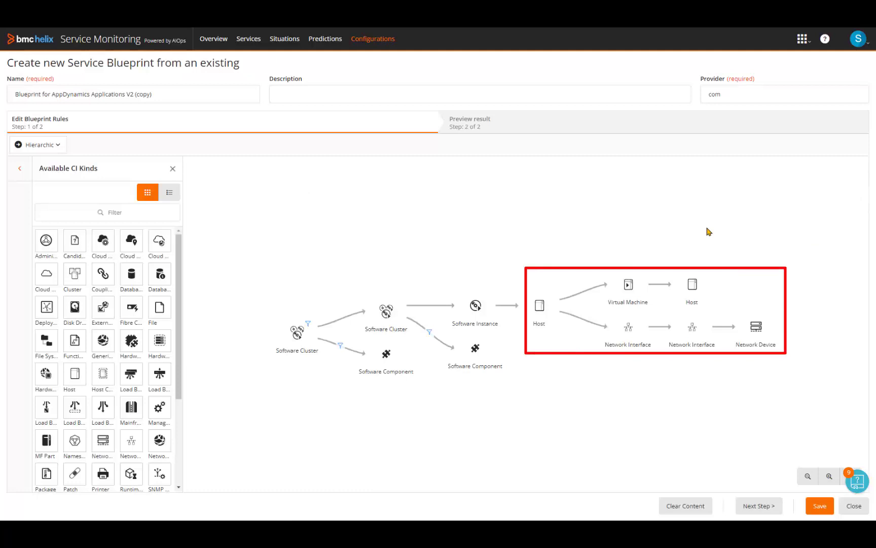
click(167, 97)
key(BackSpace)
key(BackSpace)
key(BackSpace)
key(BackSpace)
key(BackSpace)
key(BackSpace)
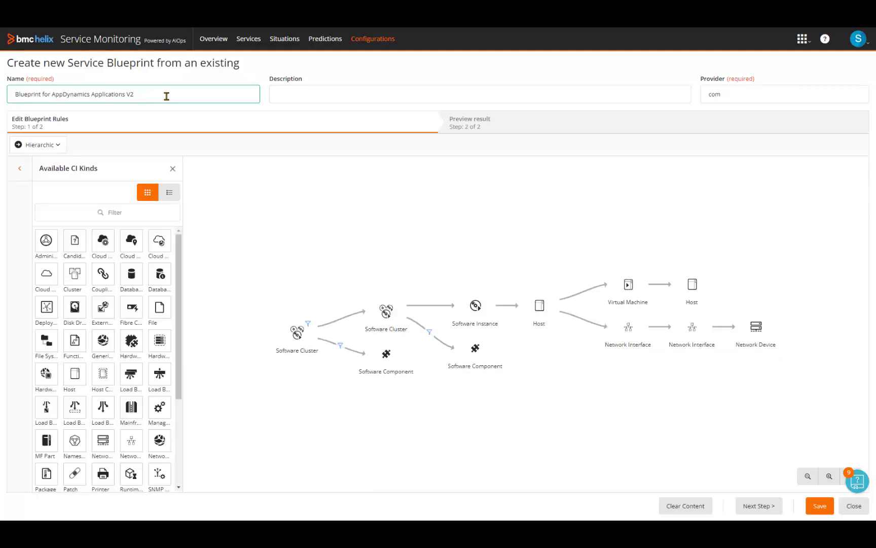
text(-demonstration)
Search CI kinds for 'cloud' and add Cloud Provider and Cloud Service nodes to the blueprint graph.
click(55, 212)
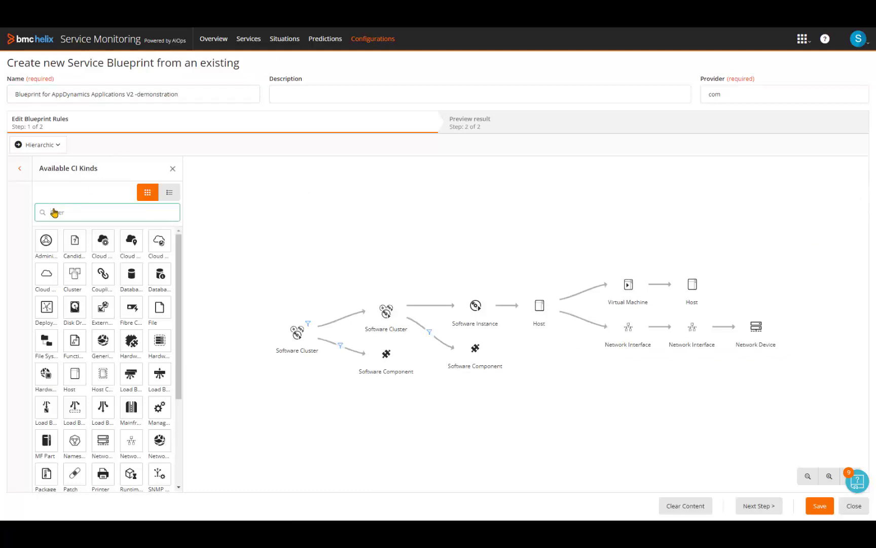
text(cloud)
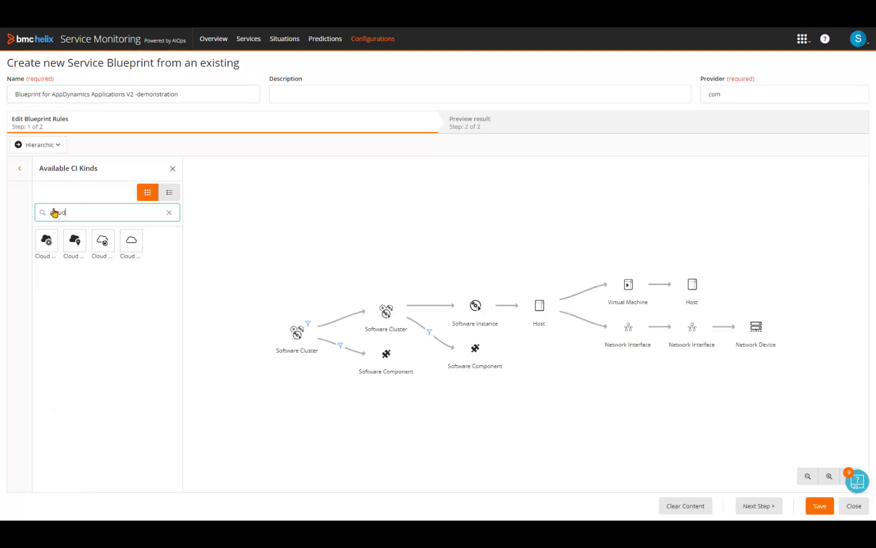
click(45, 243)
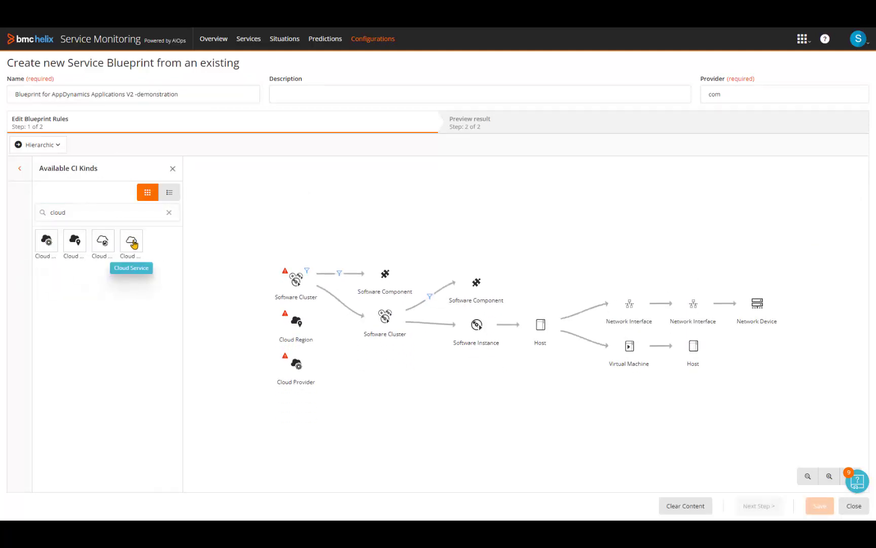
drag(131, 242, 297, 300)
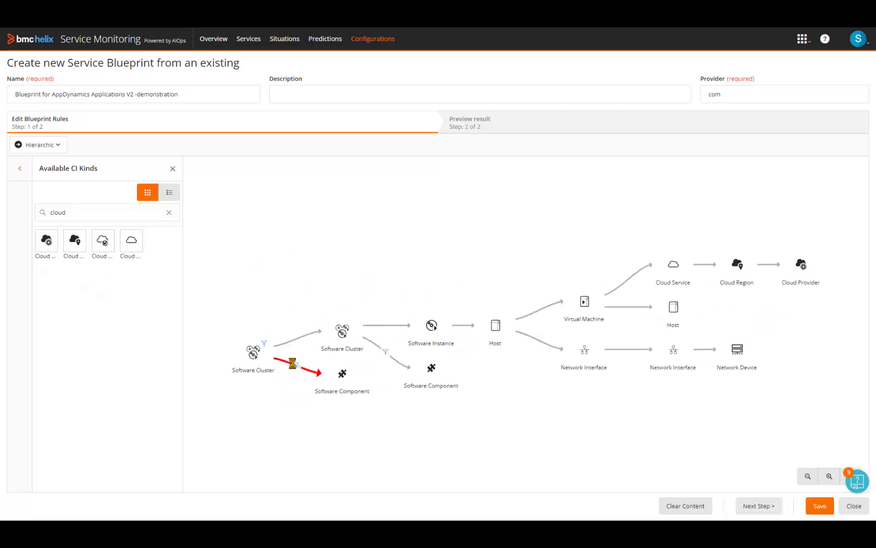
Add a Name filter matching 'Microsoft Azure' to the Cloud Provider rule and save it.
click(800, 268)
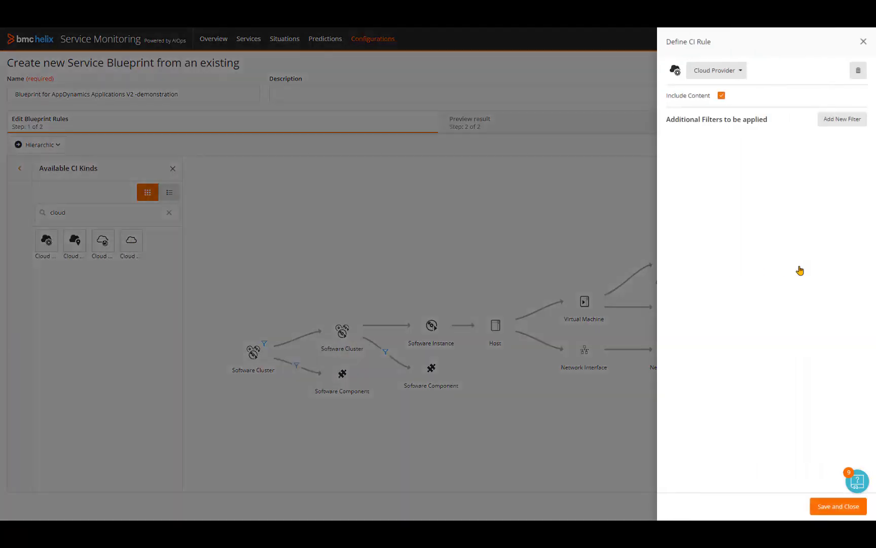
click(840, 120)
click(812, 69)
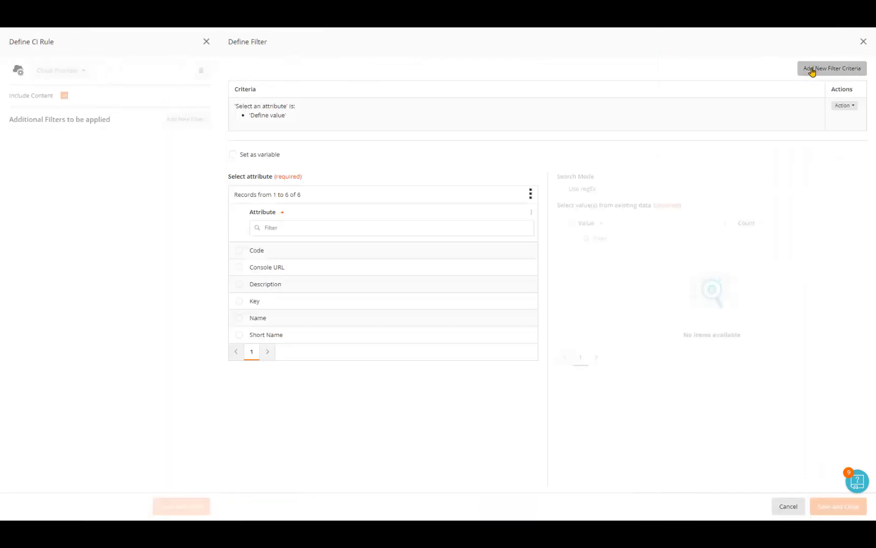
click(239, 319)
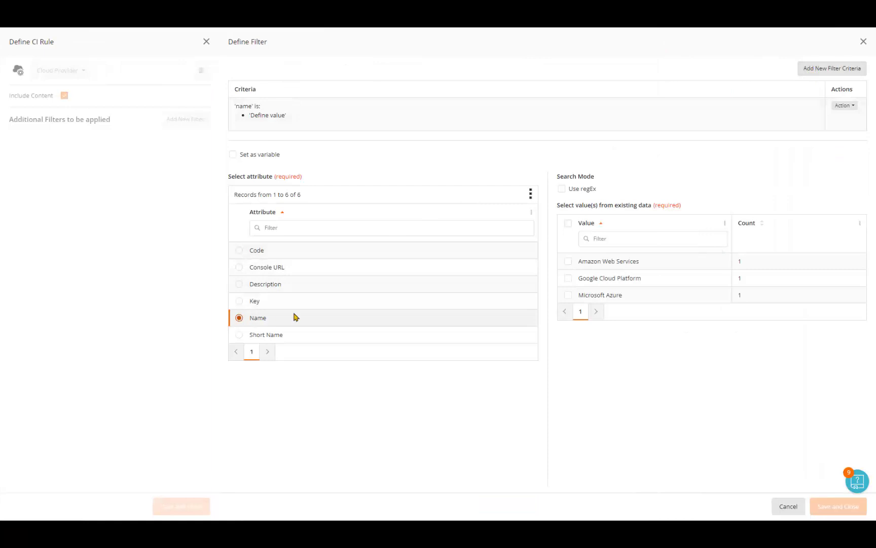
click(568, 297)
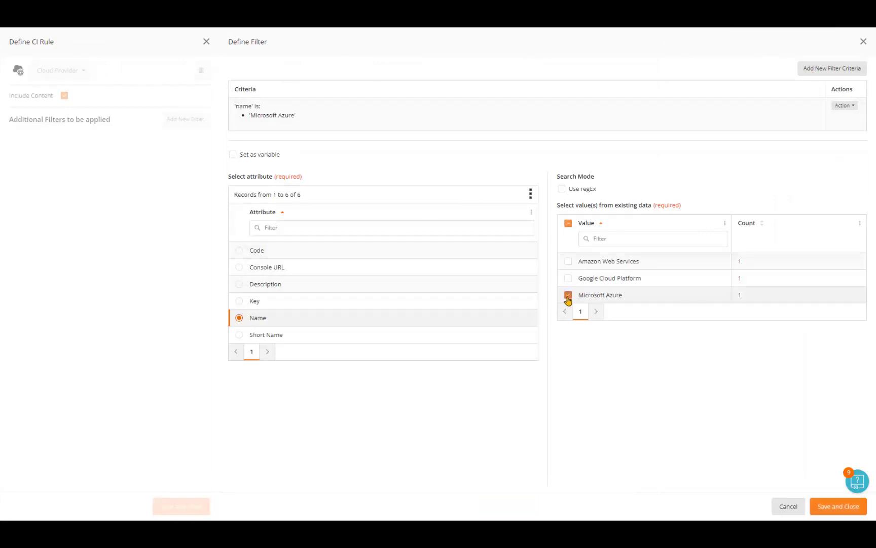
click(839, 513)
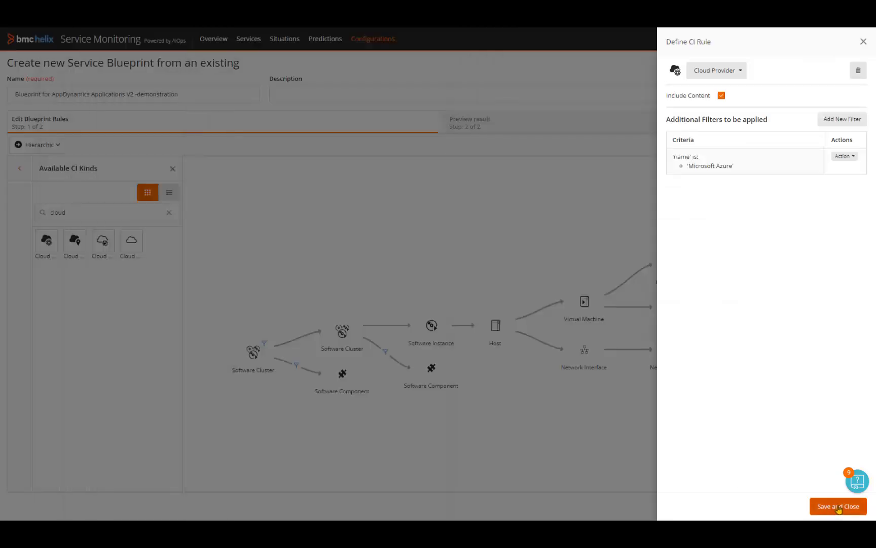
click(839, 506)
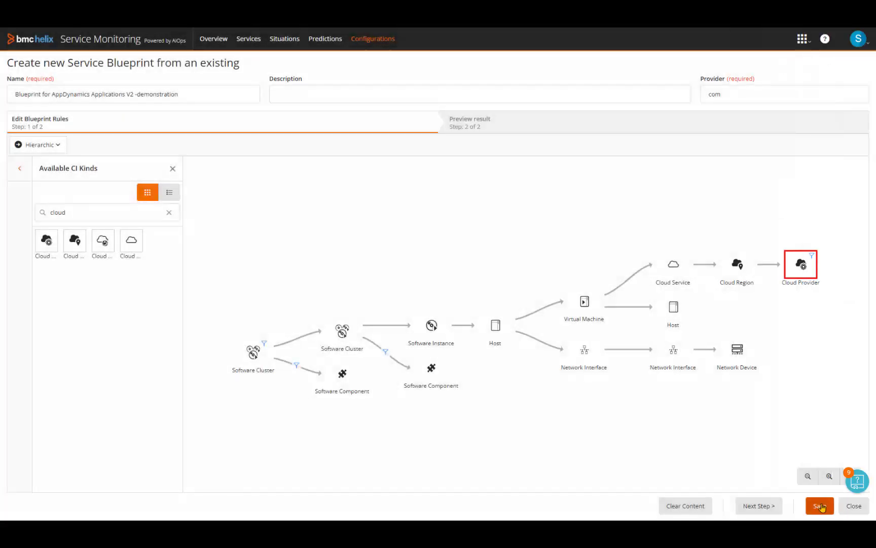